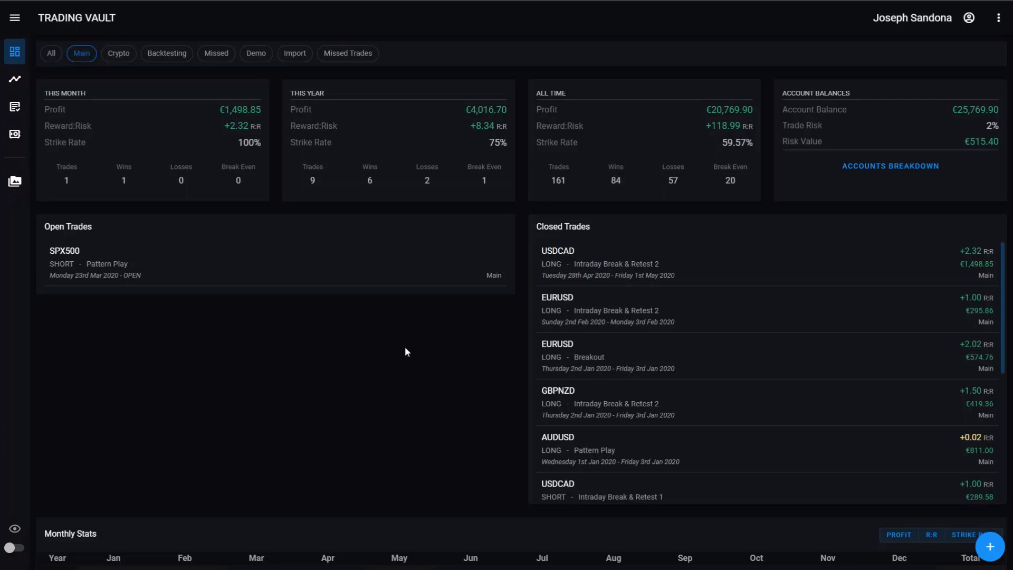
Open the EURUSD Intraday Break & Retest 2 trade from 2nd–3rd Feb 2020 in Closed Trades.
{"action": "left_click", "coordinate": [594, 312]}
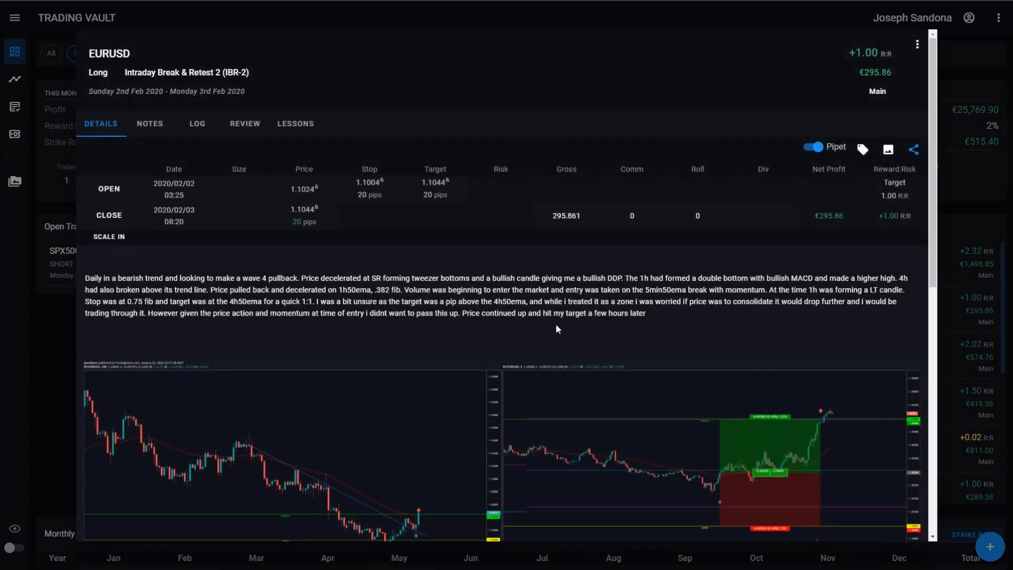
{"action": "left_click", "coordinate": [825, 232]}
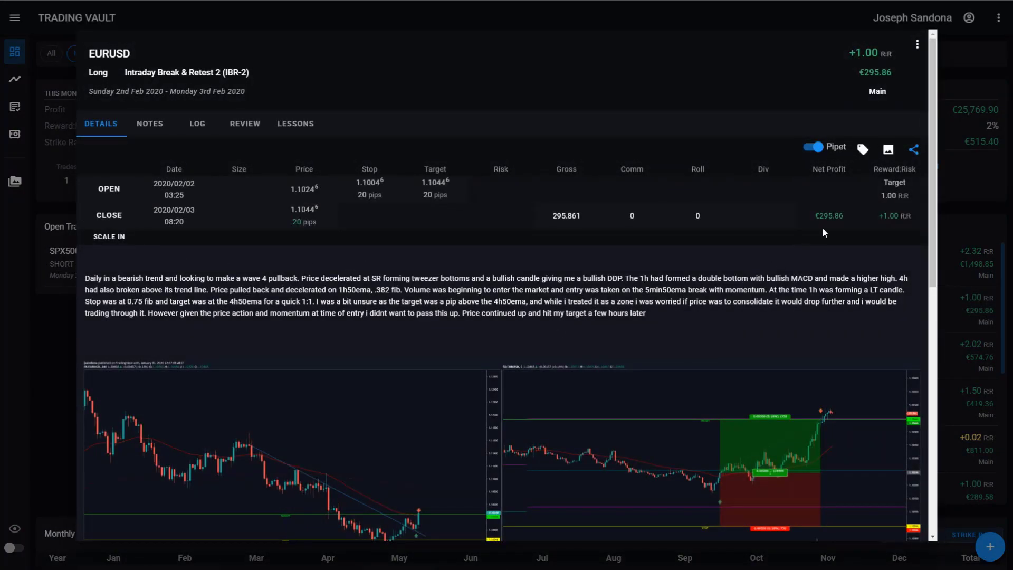
Open Tag Manager from the tag icon in the EURUSD trade details toolbar.
{"action": "left_click", "coordinate": [862, 151]}
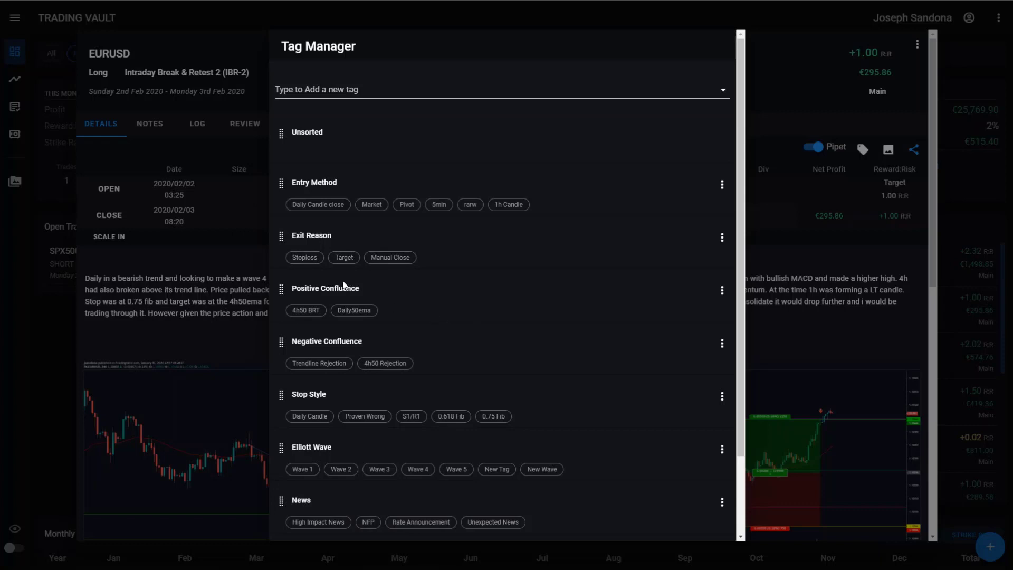
Apply the Stoploss, Trendline Rejection and Proven Wrong tags to the EURUSD trade.
{"action": "left_click", "coordinate": [316, 262]}
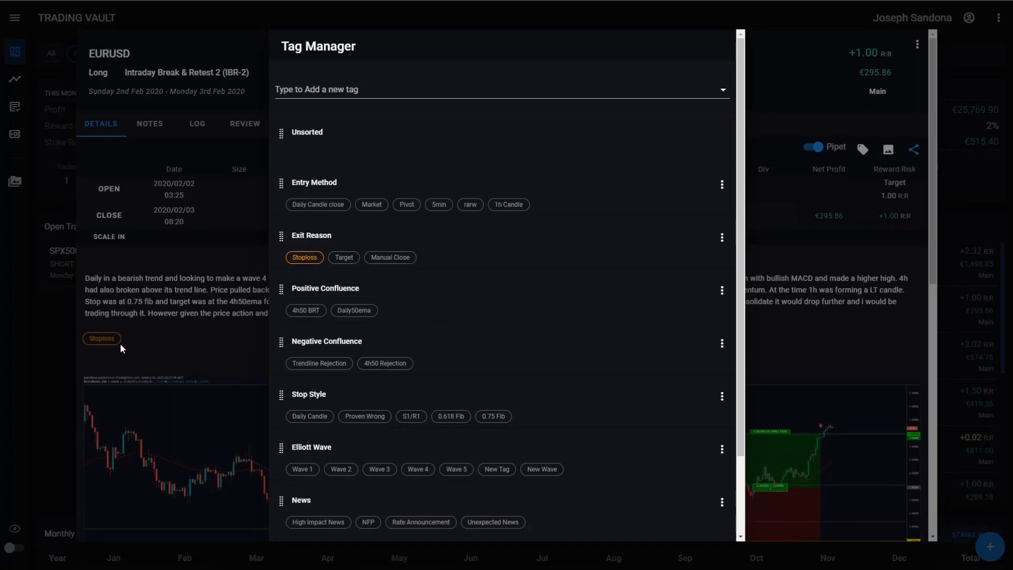
{"action": "left_click", "coordinate": [311, 366]}
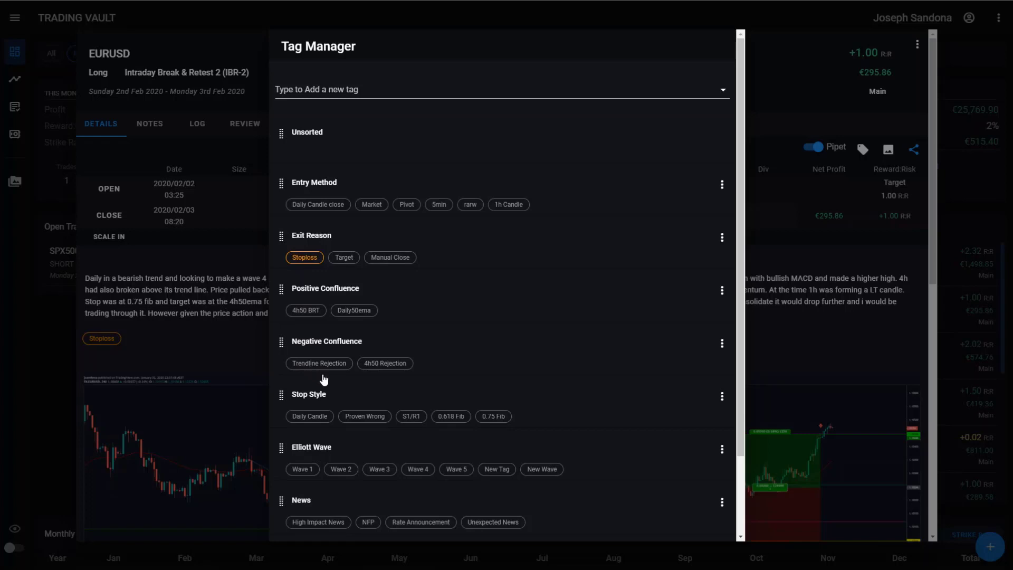
{"action": "left_click", "coordinate": [363, 417]}
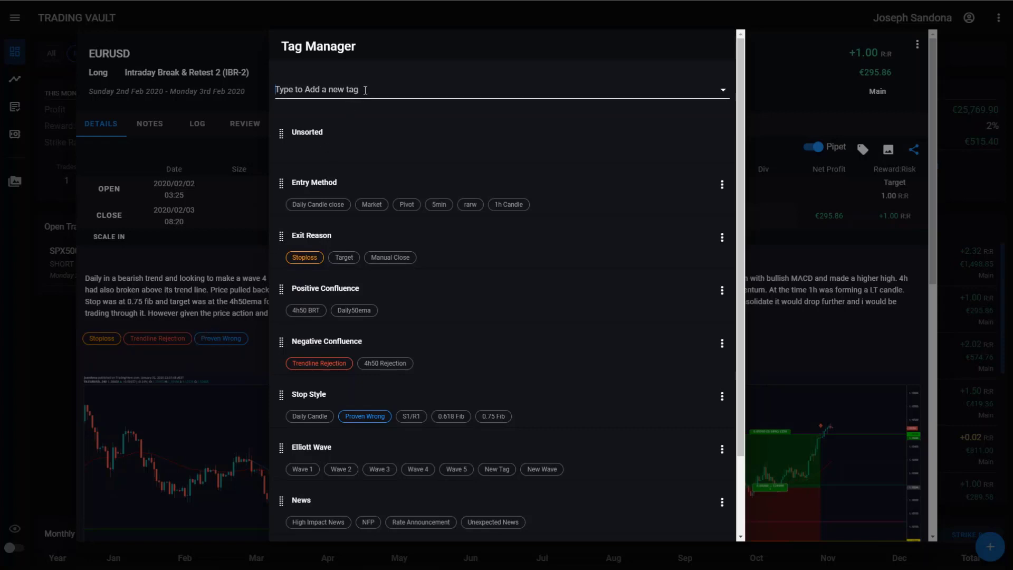
Search 'targ' and add the existing Target tag from Exit Reason to the trade.
{"action": "left_click", "coordinate": [365, 90]}
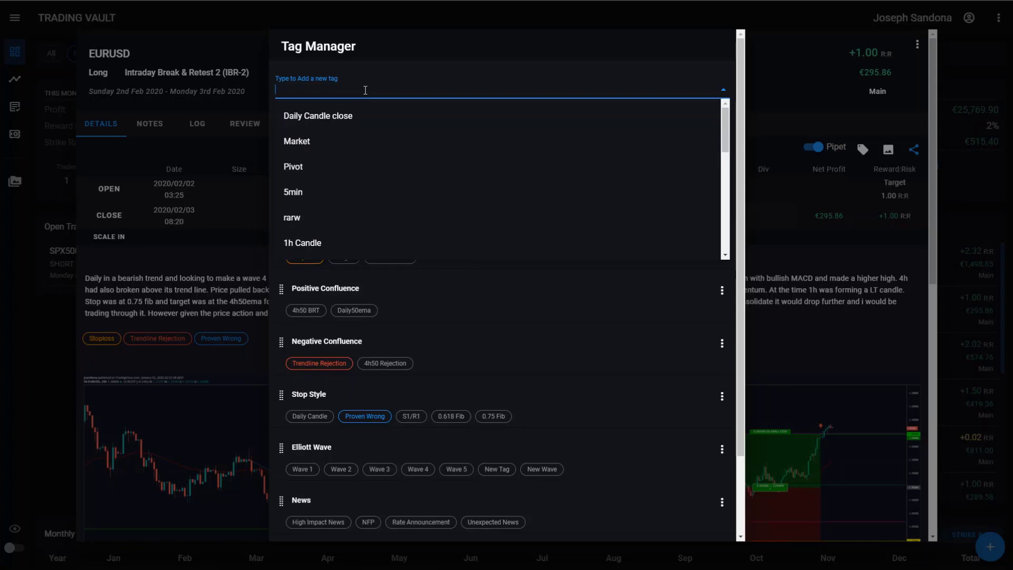
{"action": "type", "text": "targ"}
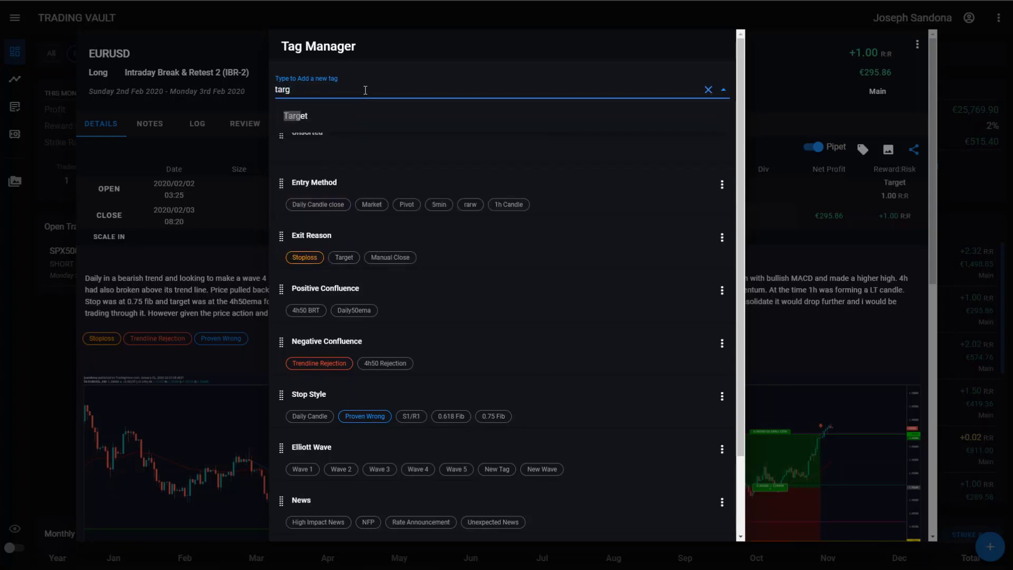
{"action": "left_click", "coordinate": [347, 117]}
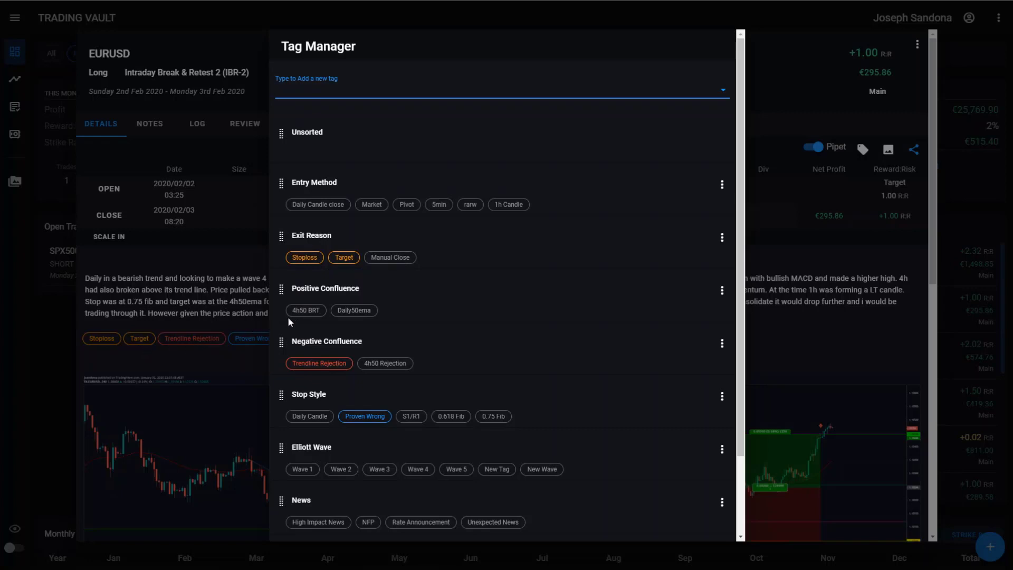
{"action": "left_click", "coordinate": [345, 258]}
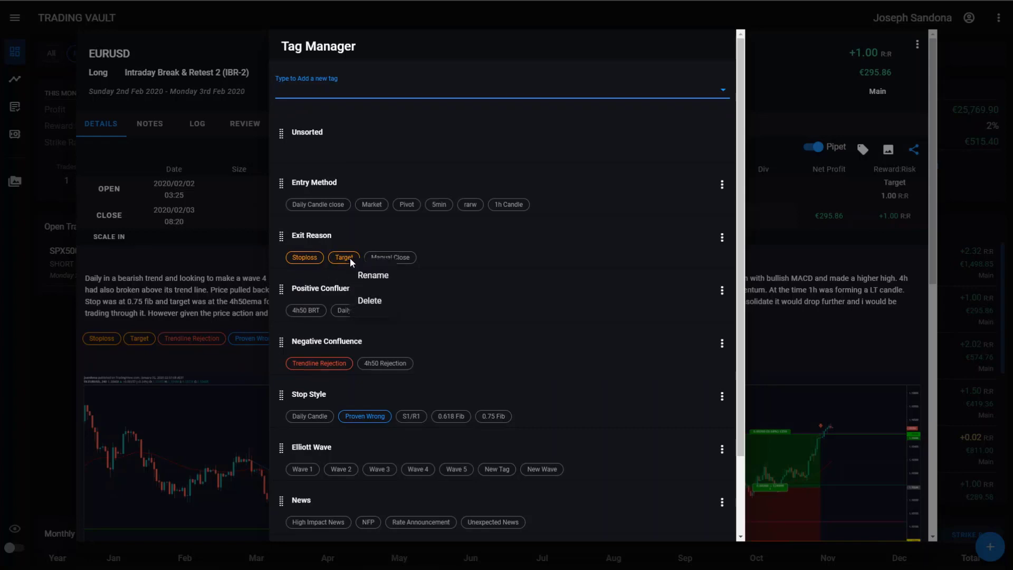
{"action": "left_click", "coordinate": [371, 275]}
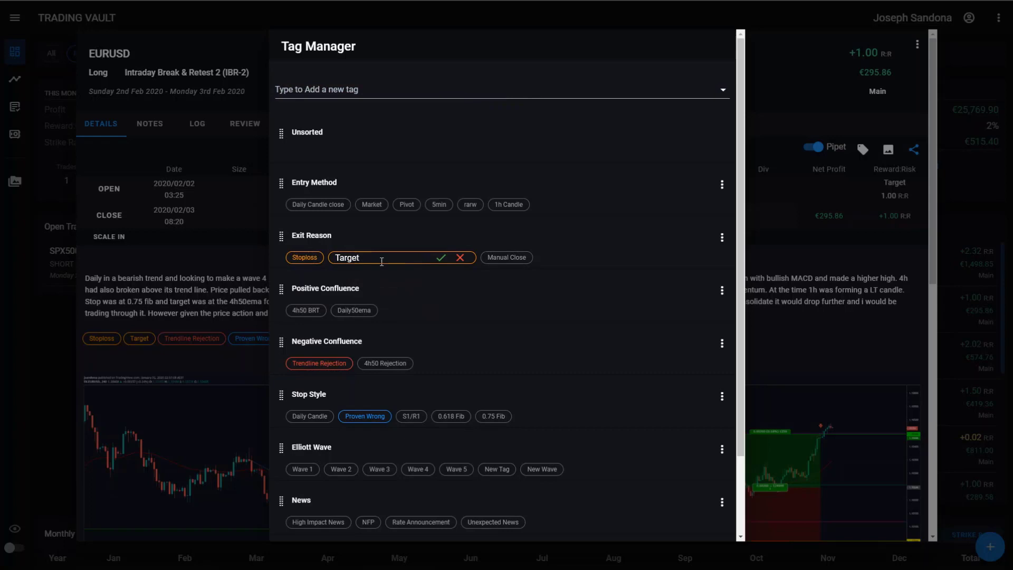
{"action": "left_click", "coordinate": [460, 258]}
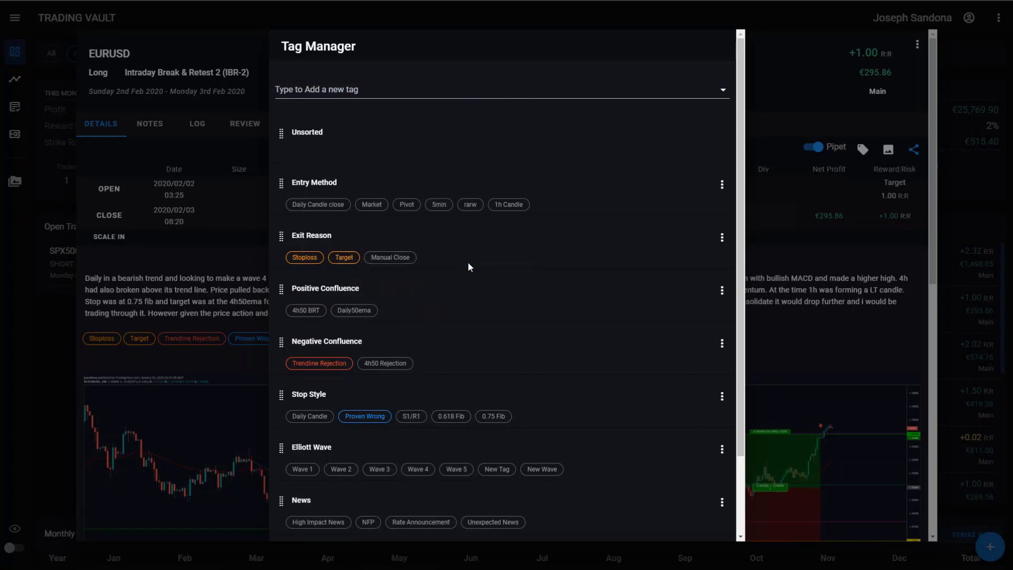
{"action": "right_click", "coordinate": [353, 265]}
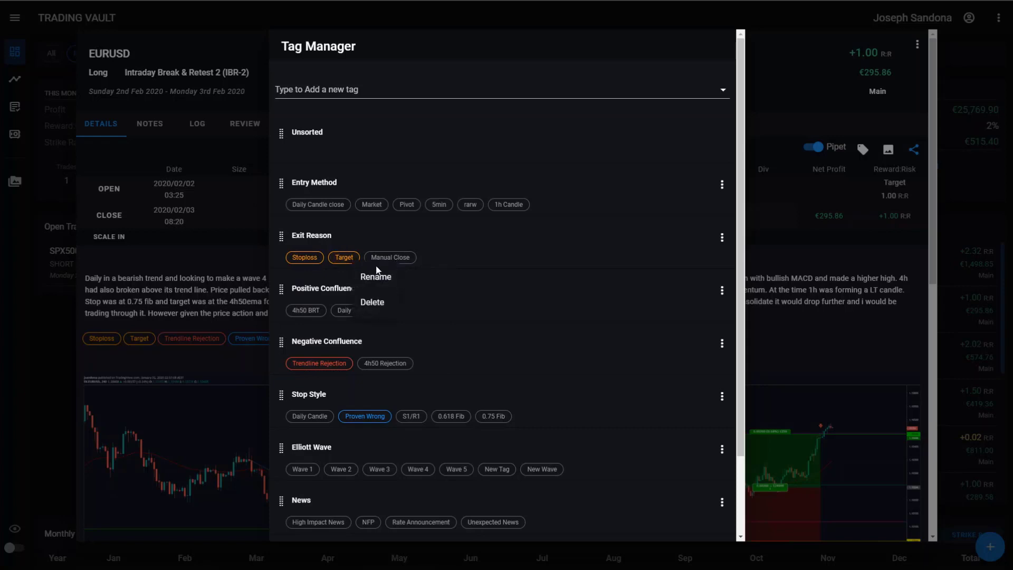
{"action": "left_click", "coordinate": [377, 305]}
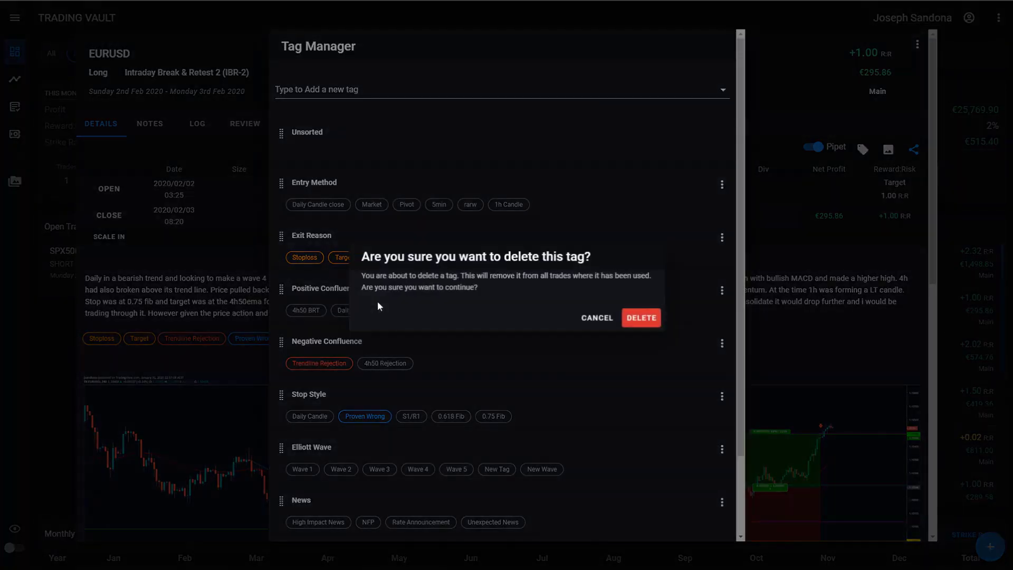
{"action": "left_click", "coordinate": [599, 321]}
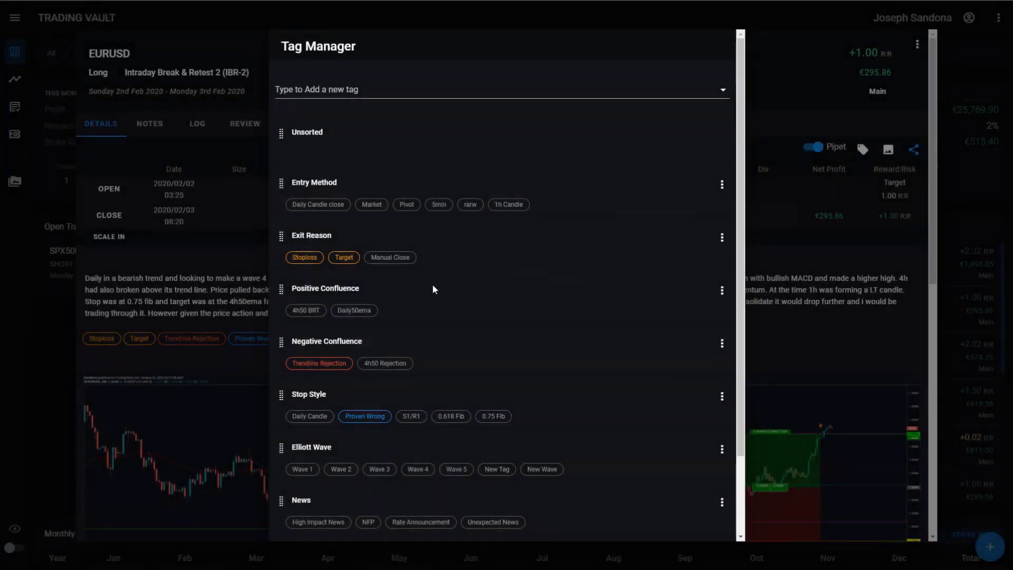
Drag the Target tag from Exit Reason into the Entry Method category.
{"action": "left_click_drag", "start_coordinate": [357, 262], "coordinate": [375, 211]}
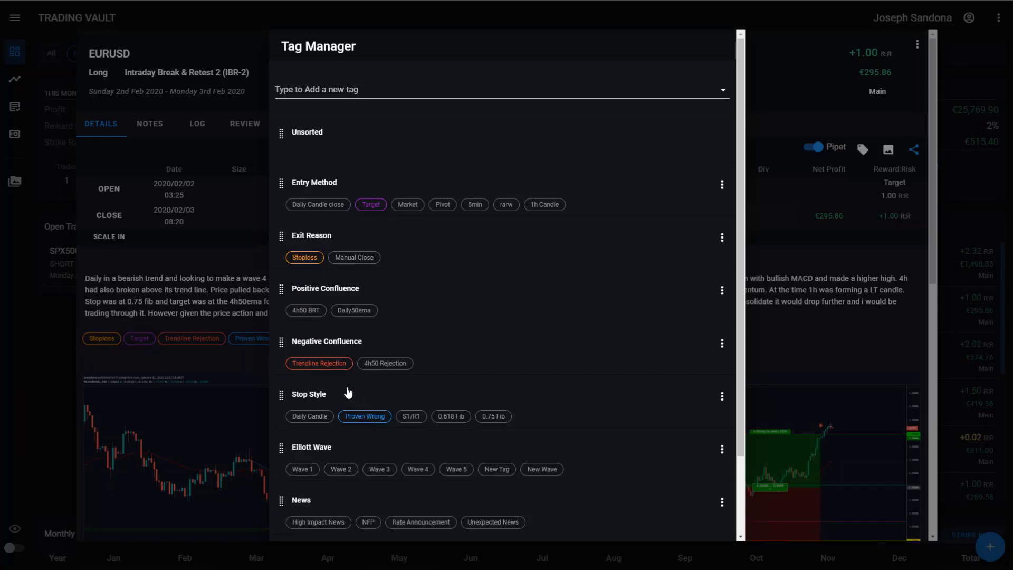
Remove the other tags except Stoploss, then create and apply a new 'Double tops' tag.
{"action": "left_click", "coordinate": [372, 208]}
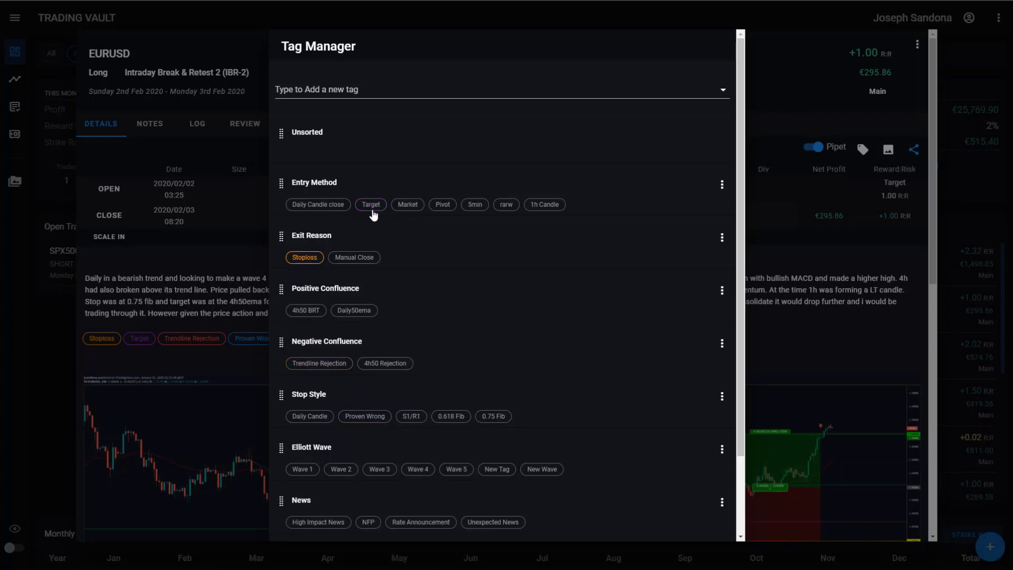
{"action": "left_click", "coordinate": [408, 88]}
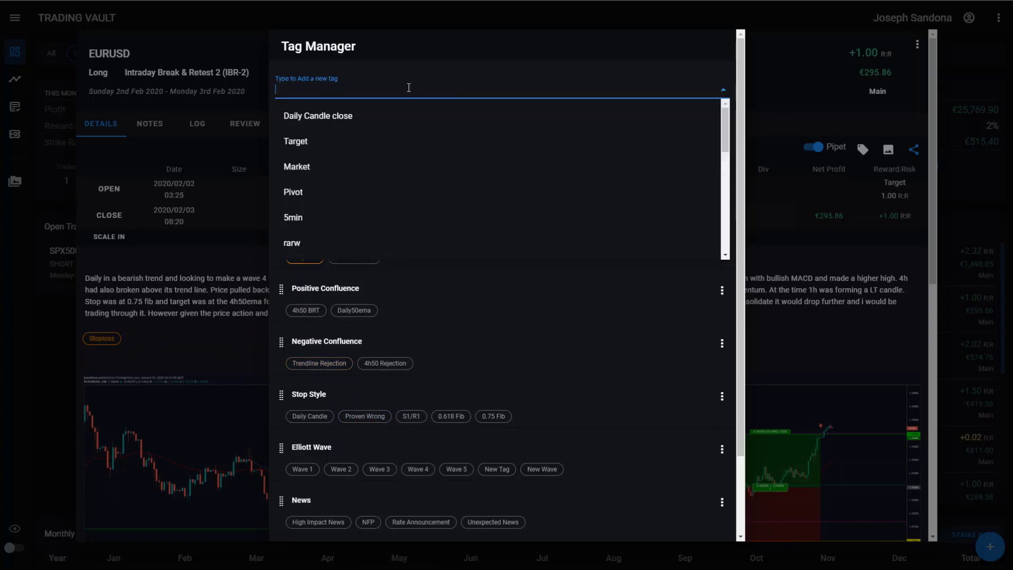
{"action": "type", "text": "Dou"}
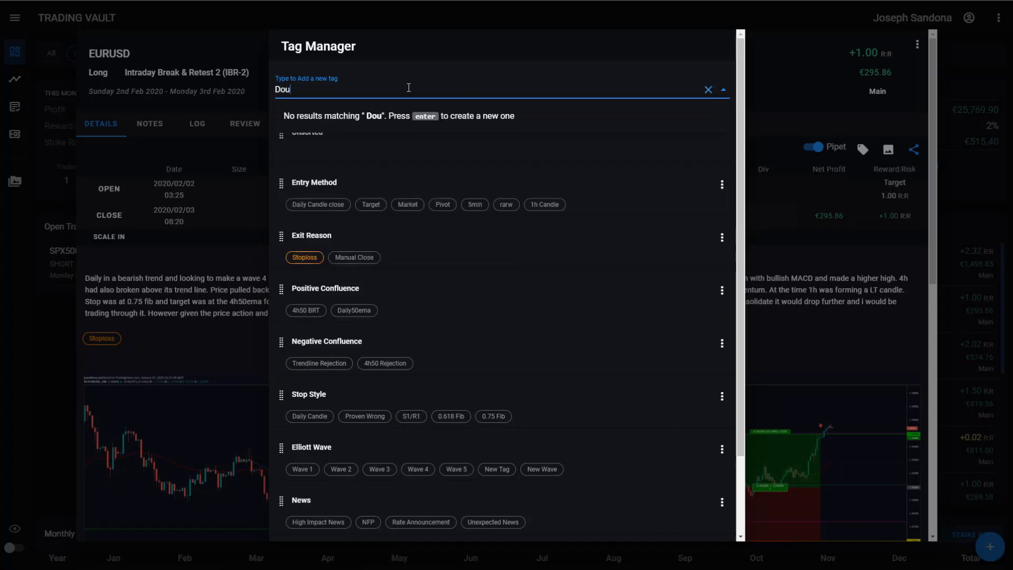
{"action": "type", "text": "b;e"}
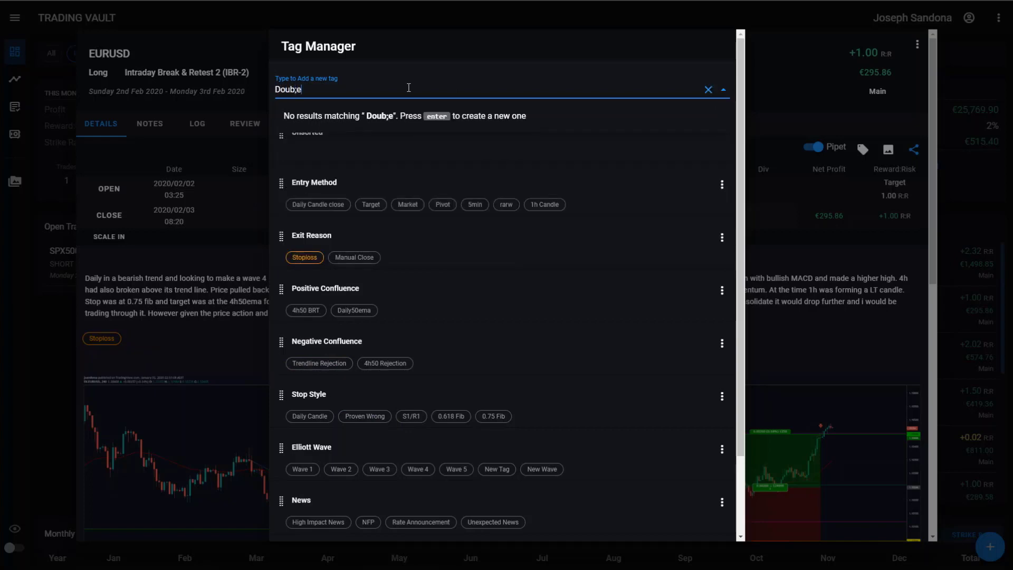
{"action": "key", "text": "BackSpace"}
{"action": "key", "text": "BackSpace"}
{"action": "type", "text": "le tops"}
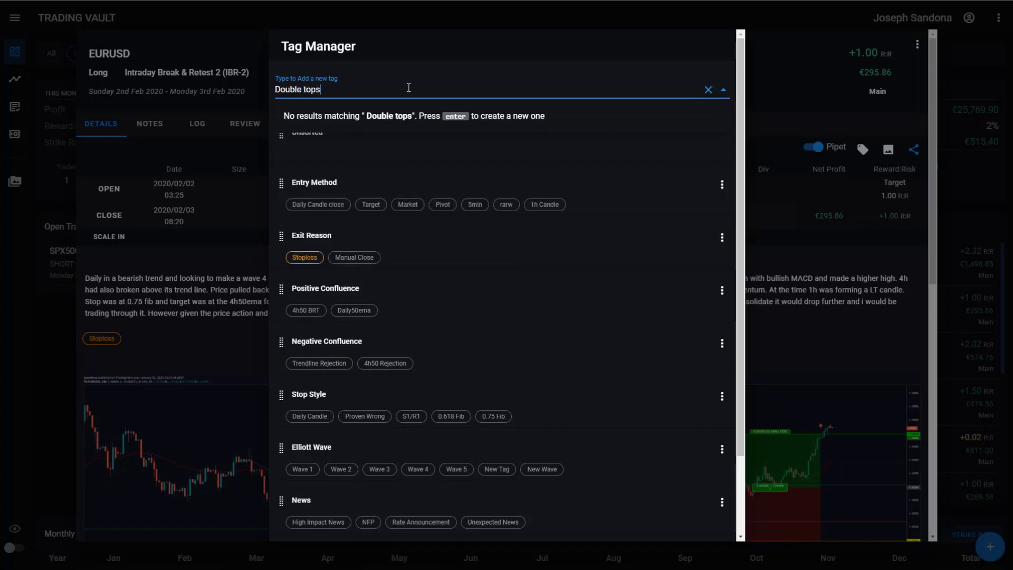
{"action": "key", "text": "Return"}
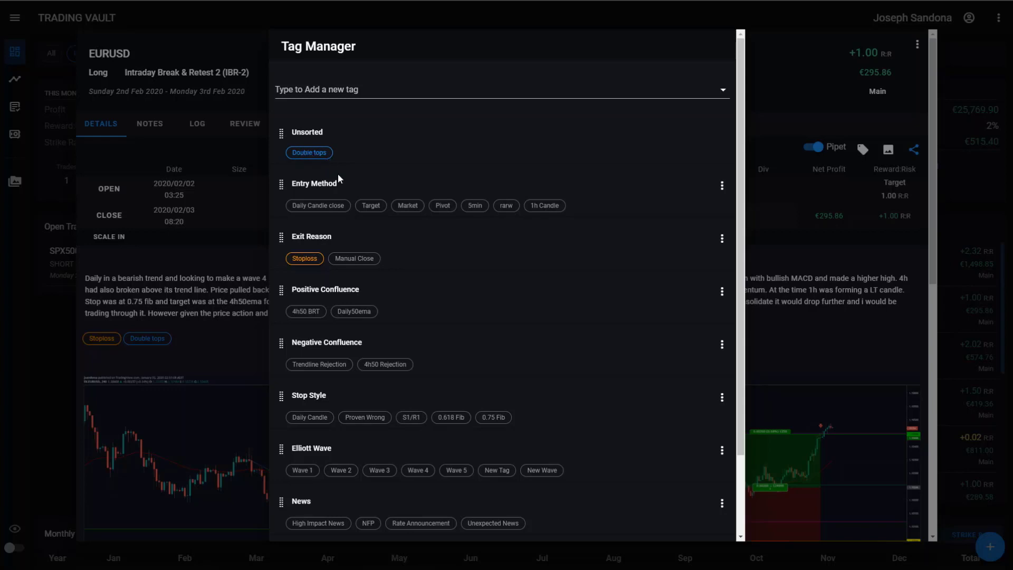
Move Double tops into Positive Confluence and Exit Reason below Negative Confluence, then start renaming Exit Reason.
{"action": "left_click_drag", "start_coordinate": [362, 206], "coordinate": [364, 324]}
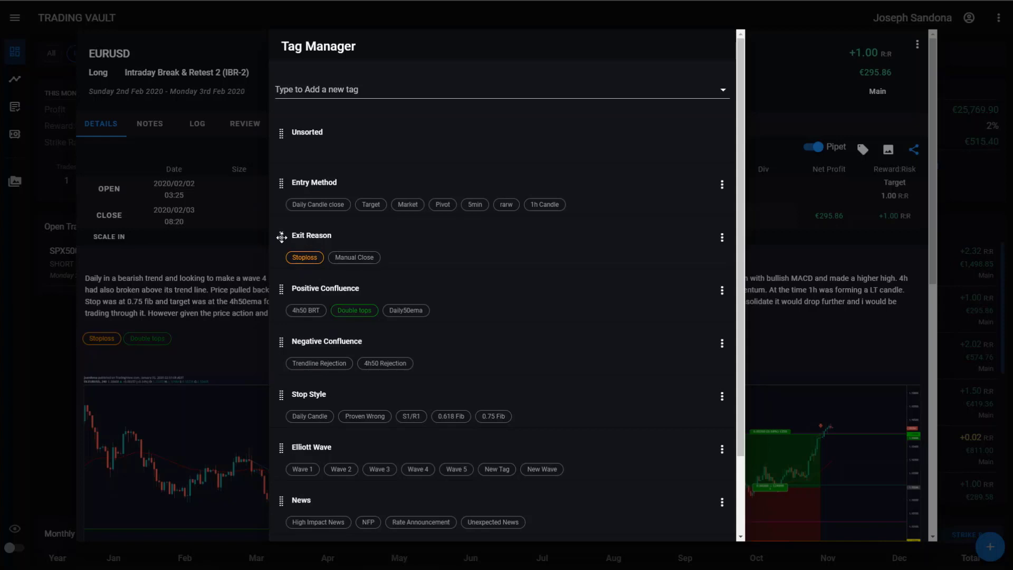
{"action": "left_click_drag", "start_coordinate": [281, 237], "coordinate": [285, 345]}
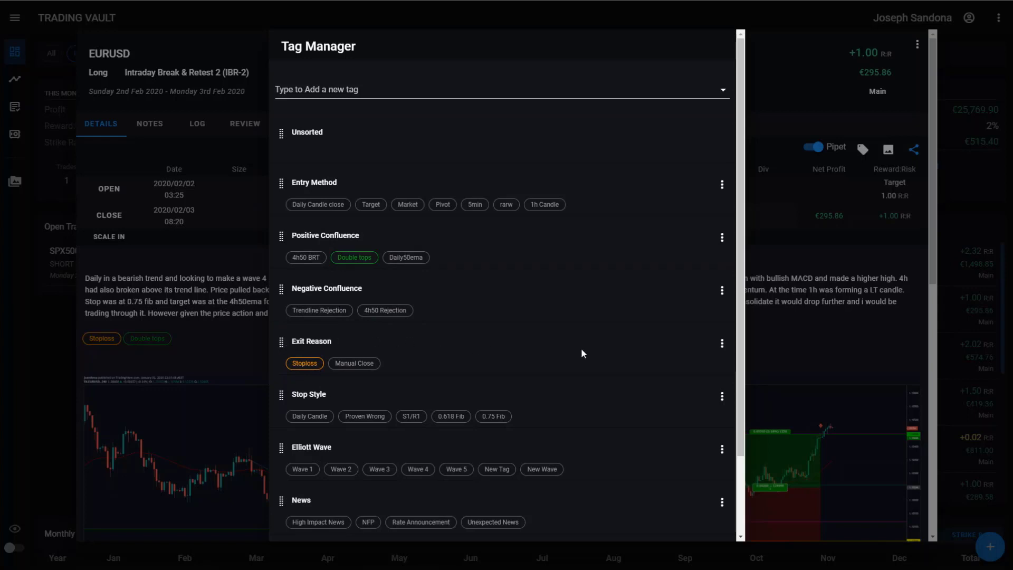
{"action": "left_click", "coordinate": [722, 344]}
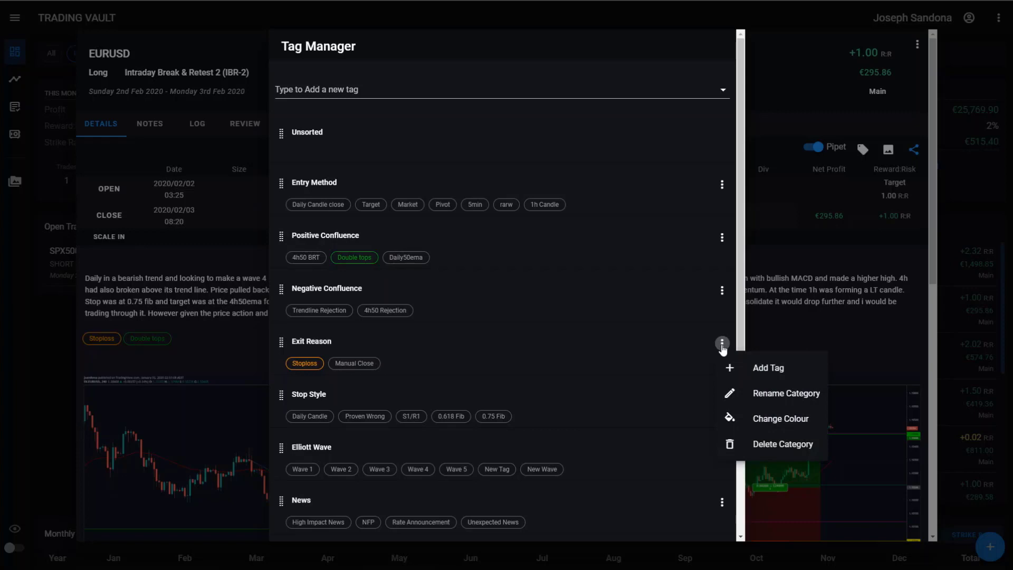
{"action": "left_click", "coordinate": [762, 394]}
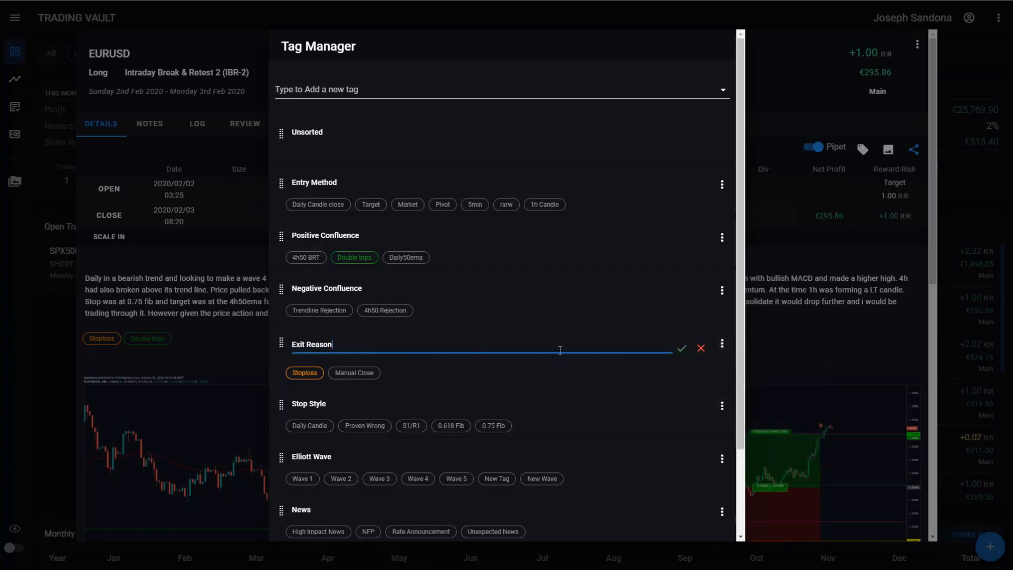
Recolour the Exit Reason category to a darker red-orange (197, 59, 12).
{"action": "left_click", "coordinate": [682, 350]}
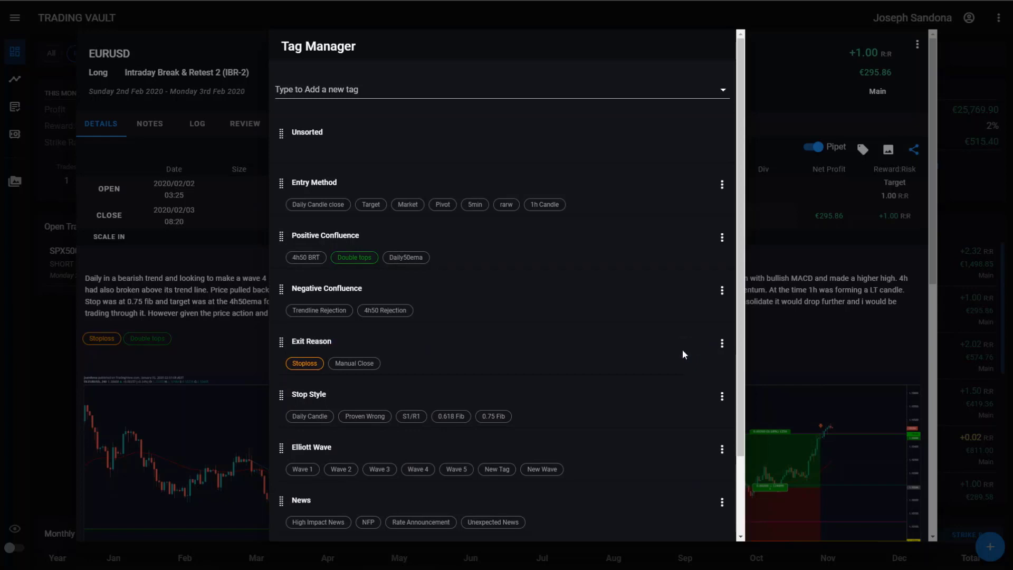
{"action": "left_click", "coordinate": [721, 344]}
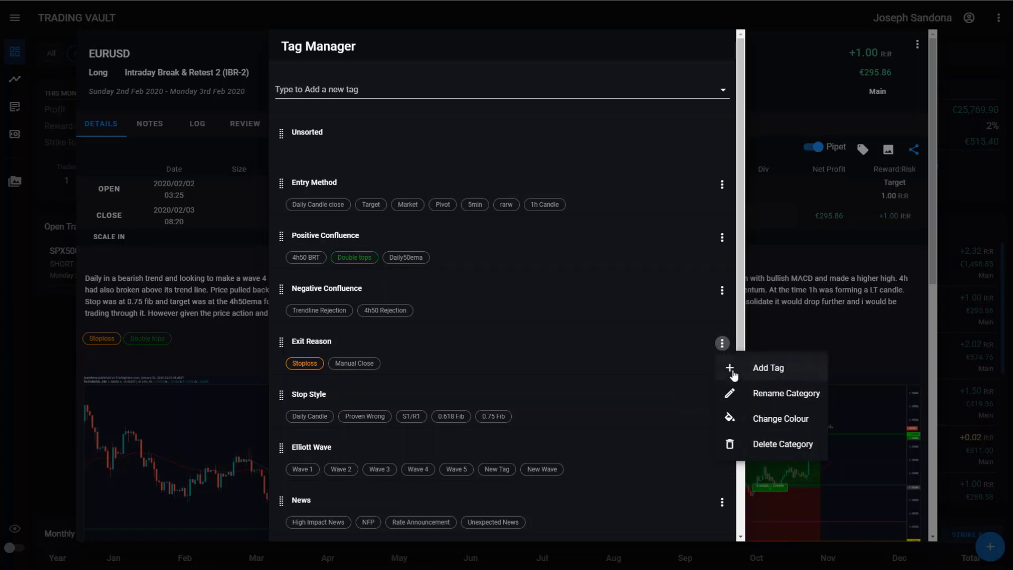
{"action": "left_click", "coordinate": [747, 418]}
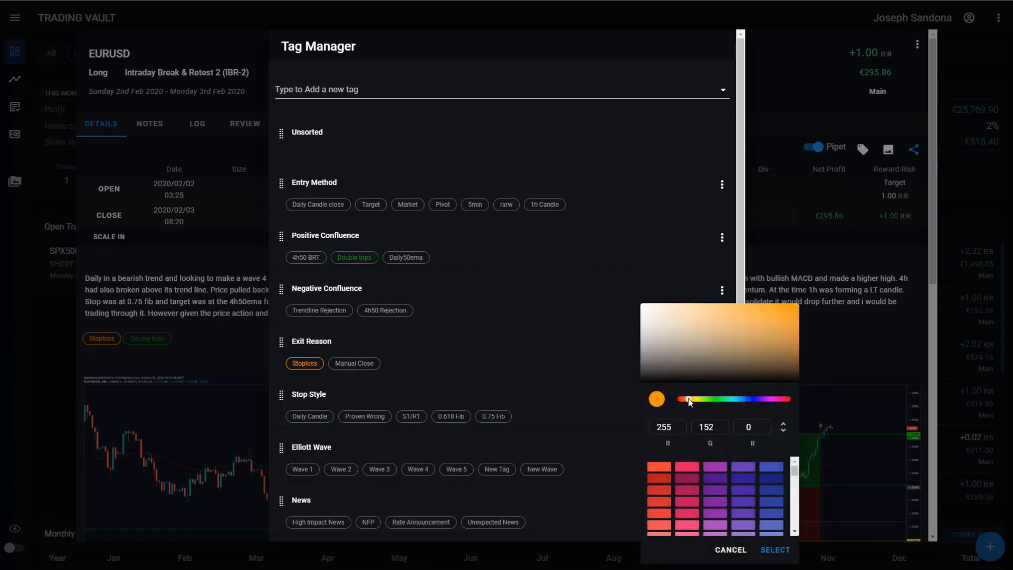
{"action": "left_click_drag", "start_coordinate": [688, 398], "coordinate": [683, 402]}
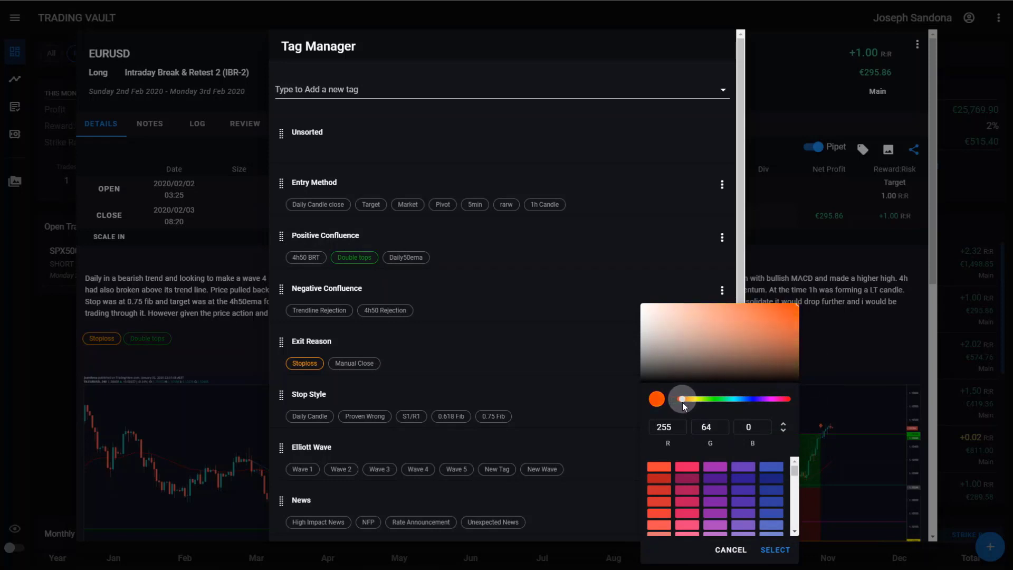
{"action": "mouse_move", "coordinate": [793, 314]}
{"action": "left_mouse_down"}
{"action": "mouse_move", "coordinate": [792, 331]}
{"action": "mouse_move", "coordinate": [790, 322]}
{"action": "left_mouse_up"}
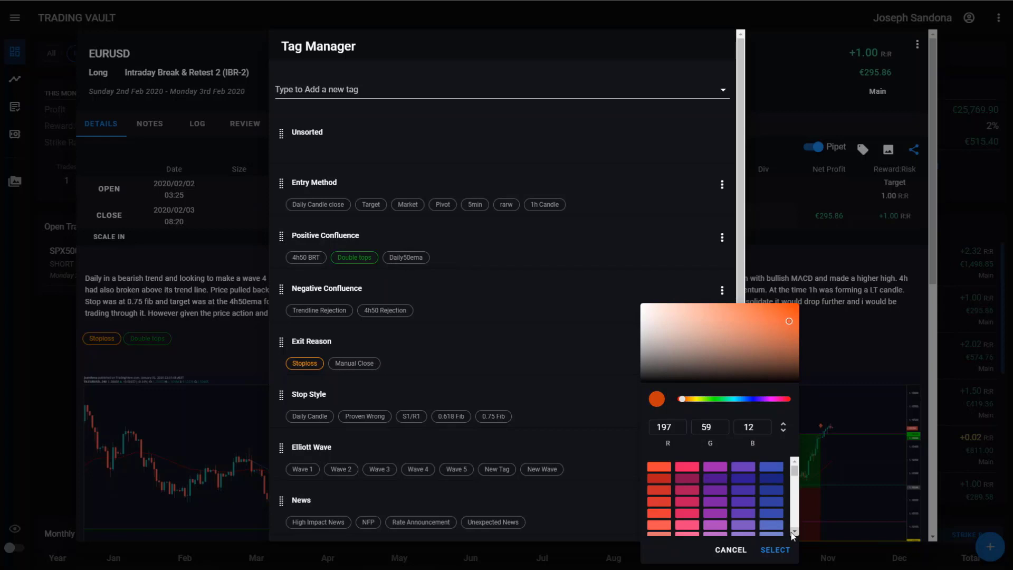
{"action": "left_click", "coordinate": [780, 552]}
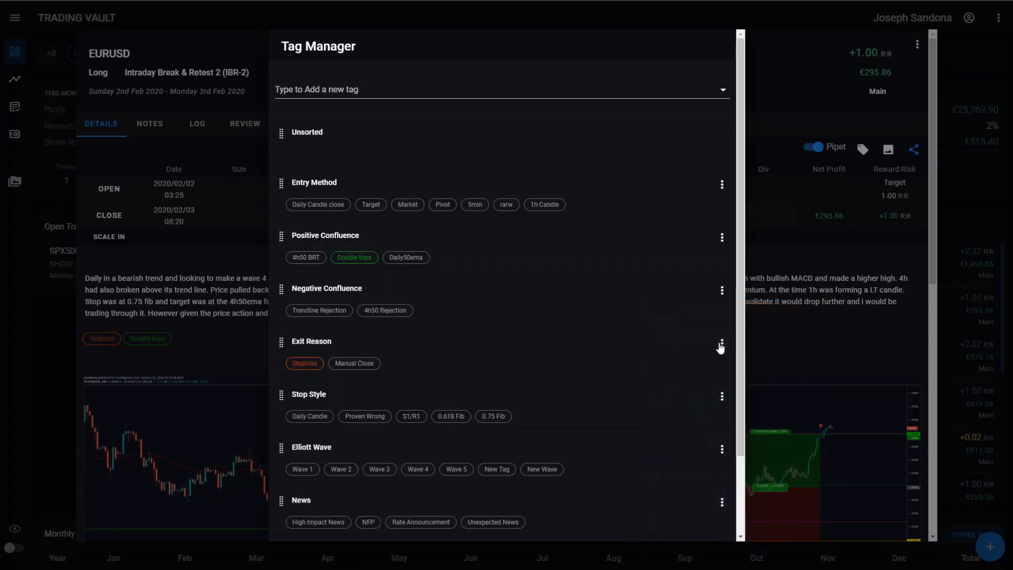
{"action": "left_click", "coordinate": [721, 346]}
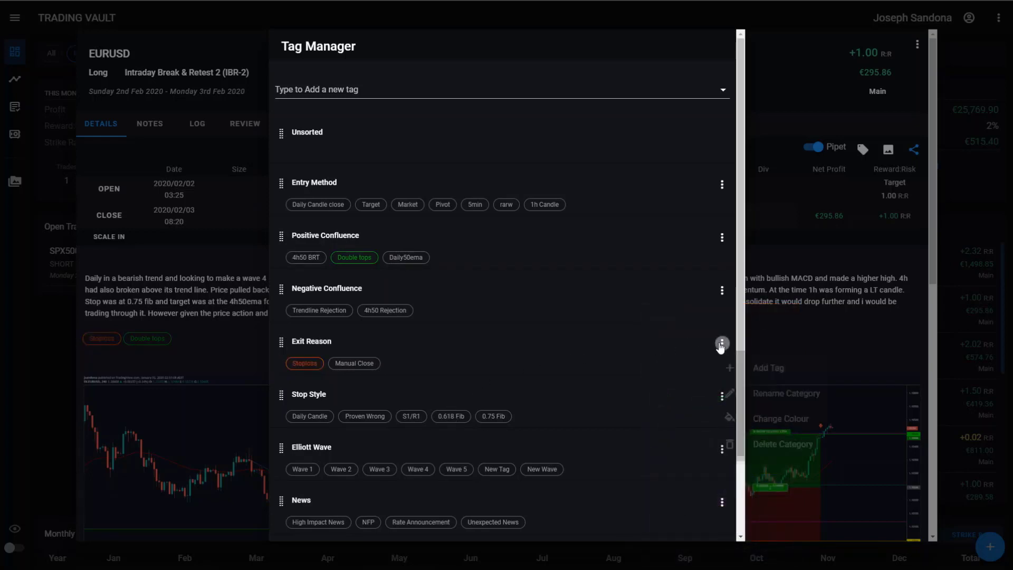
{"action": "left_click", "coordinate": [760, 445]}
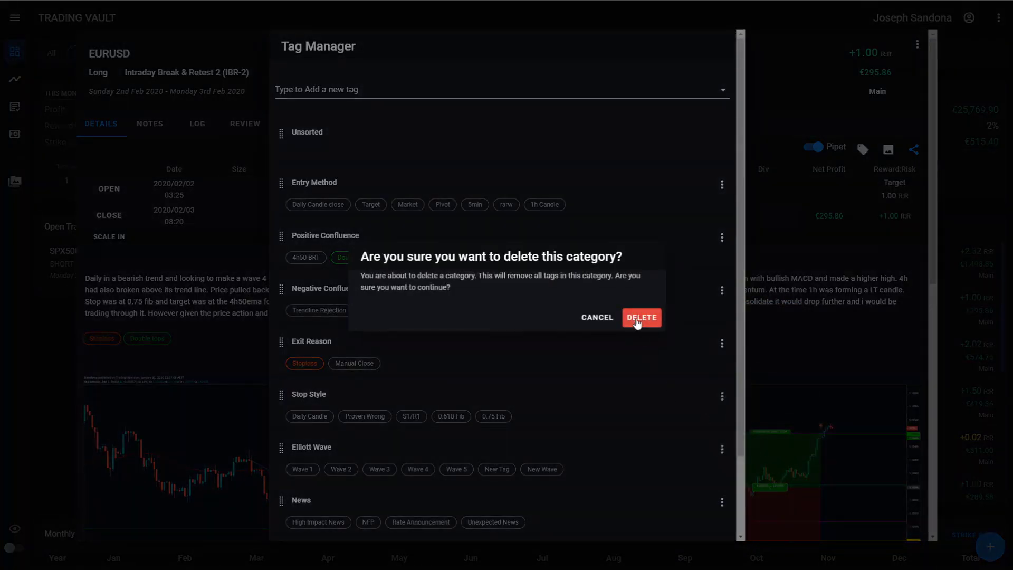
{"action": "left_click", "coordinate": [597, 319]}
Create an empty tag category named 'Emotions' below News.
{"action": "scroll", "coordinate": [479, 346], "scroll_direction": "down", "scroll_amount": 2}
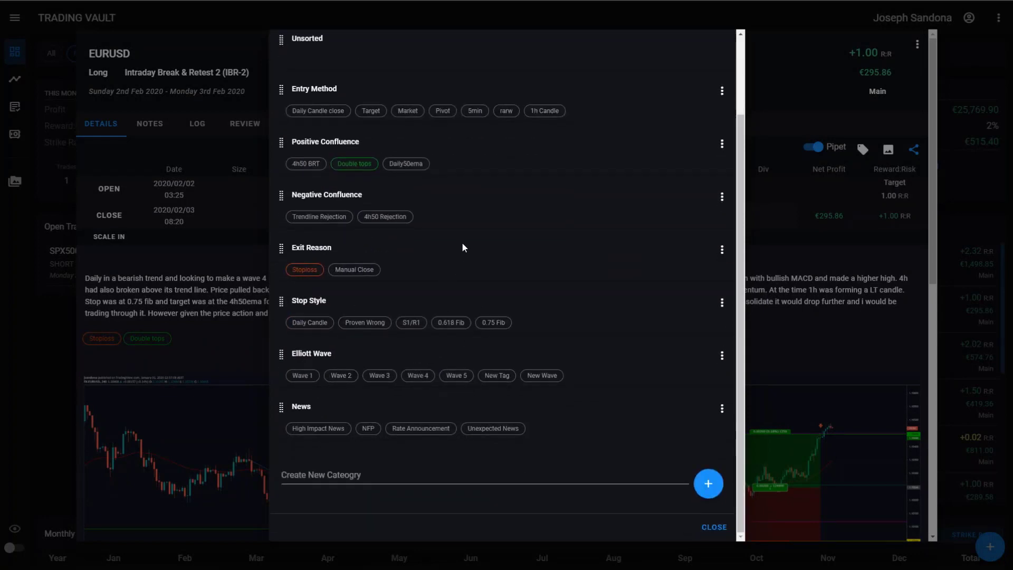
{"action": "left_click", "coordinate": [362, 475]}
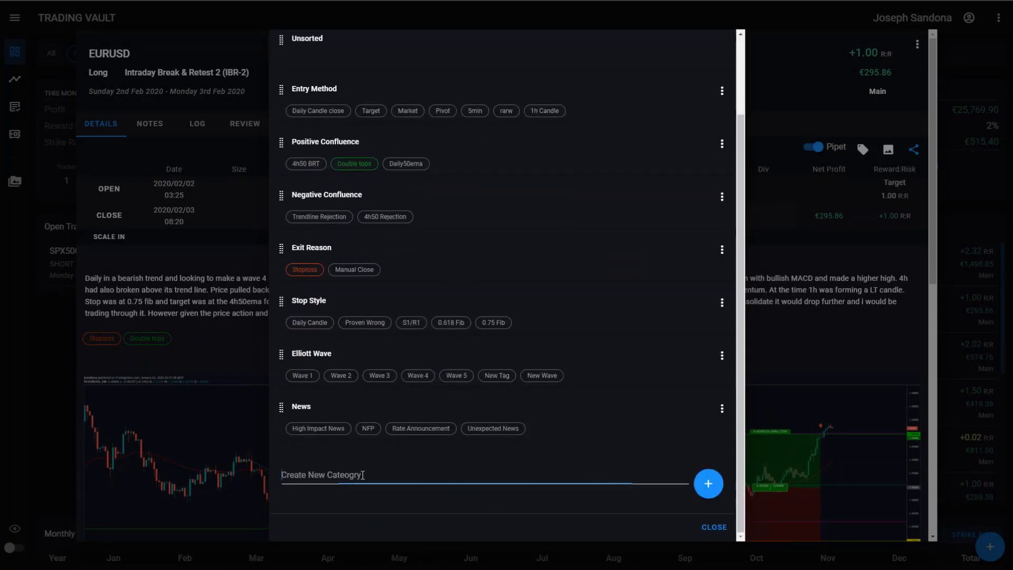
{"action": "type", "text": "Emotions"}
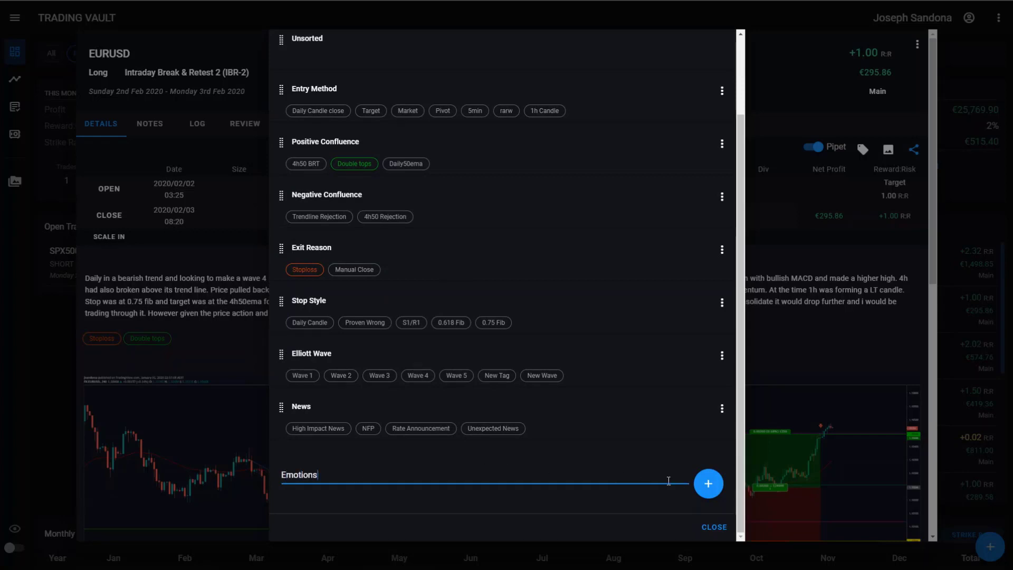
{"action": "left_click", "coordinate": [706, 484]}
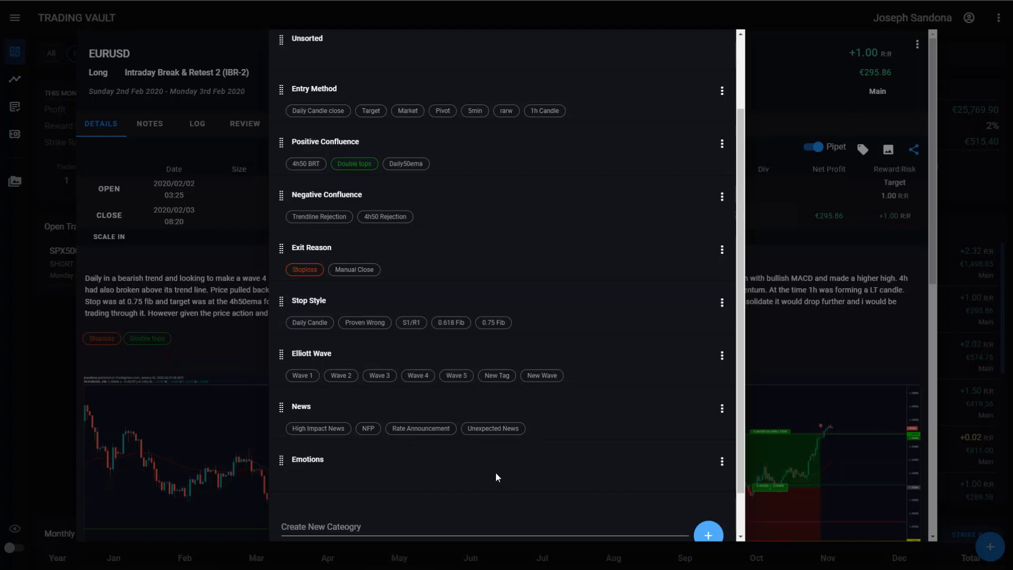
Apply the Daily Candle and Wave 1 tags to the EURUSD trade and close Tag Manager.
{"action": "scroll", "coordinate": [497, 470], "scroll_direction": "up", "scroll_amount": 3}
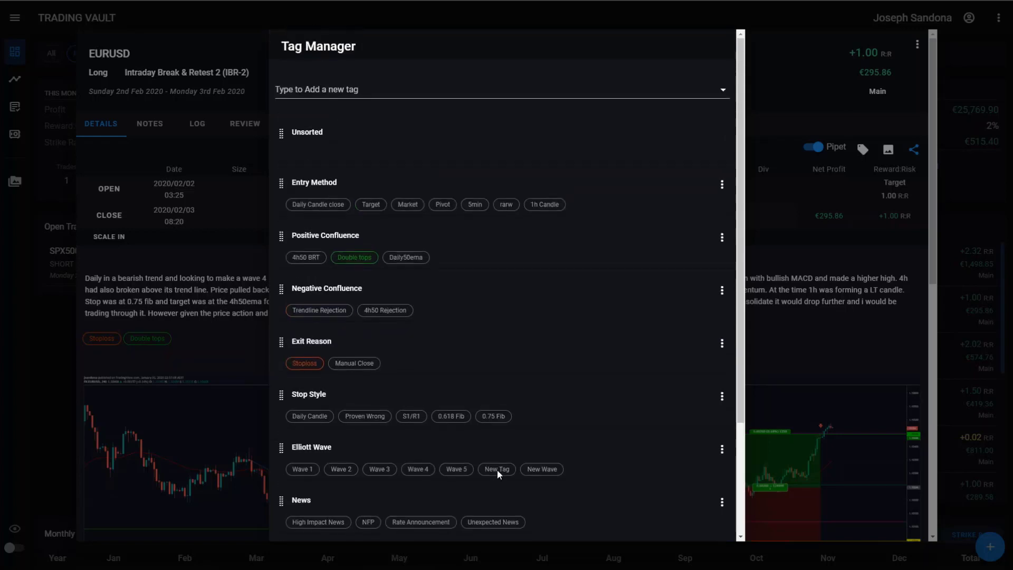
{"action": "left_click", "coordinate": [320, 416]}
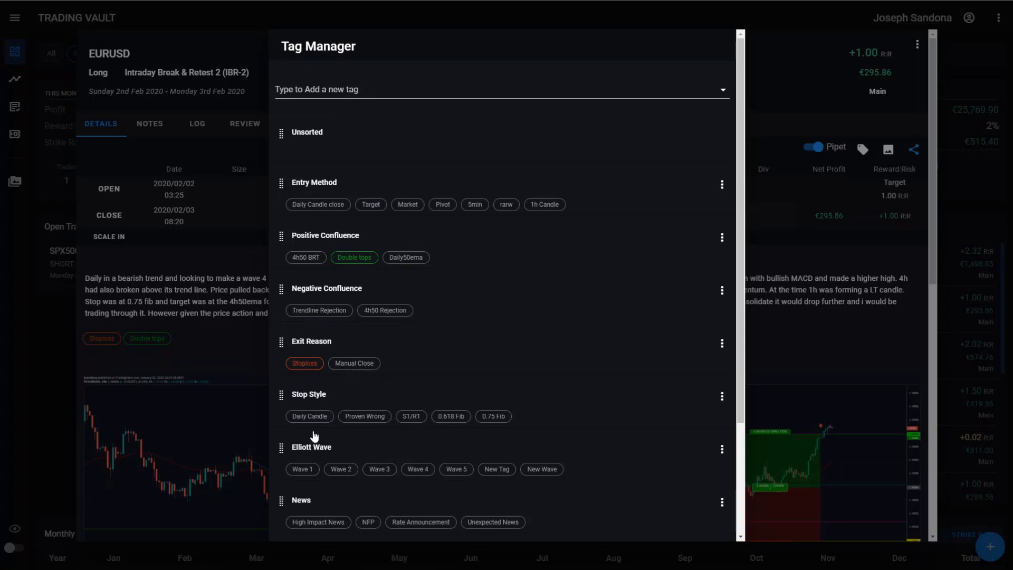
{"action": "left_click", "coordinate": [311, 471]}
{"action": "left_click", "coordinate": [241, 370]}
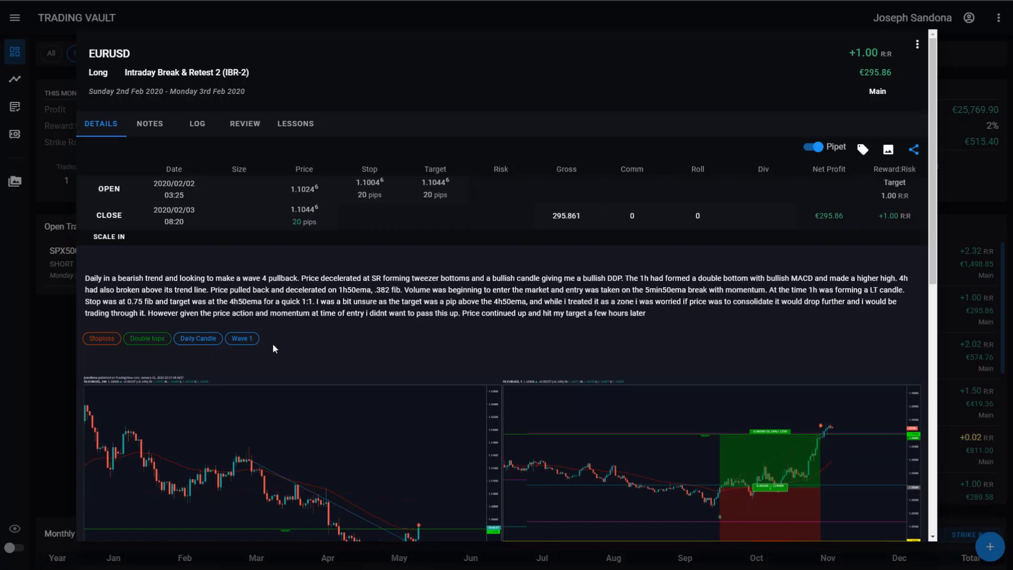
Close the EURUSD trade details and switch to the trade timeline.
{"action": "left_click", "coordinate": [49, 364]}
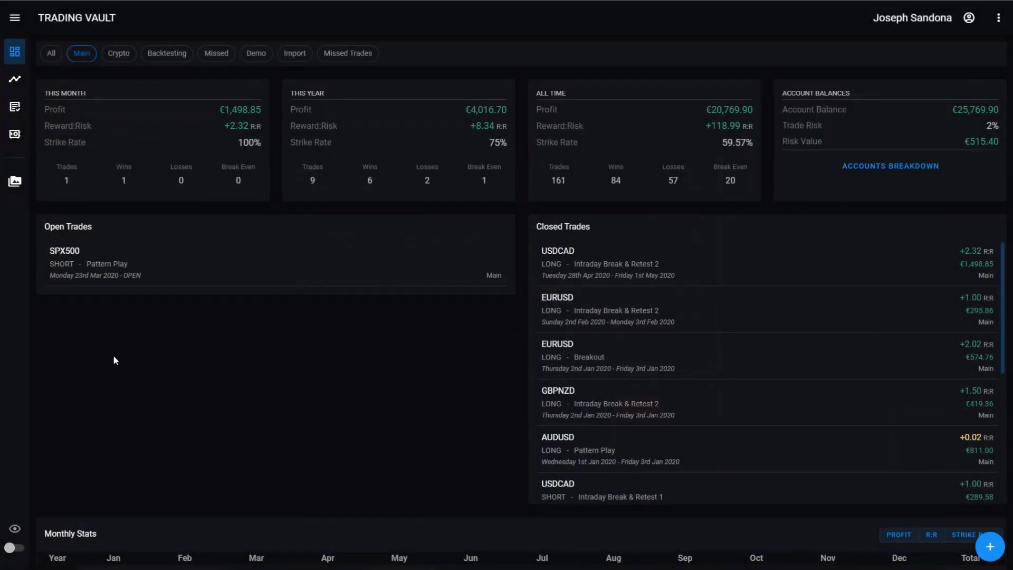
{"action": "left_click", "coordinate": [15, 79]}
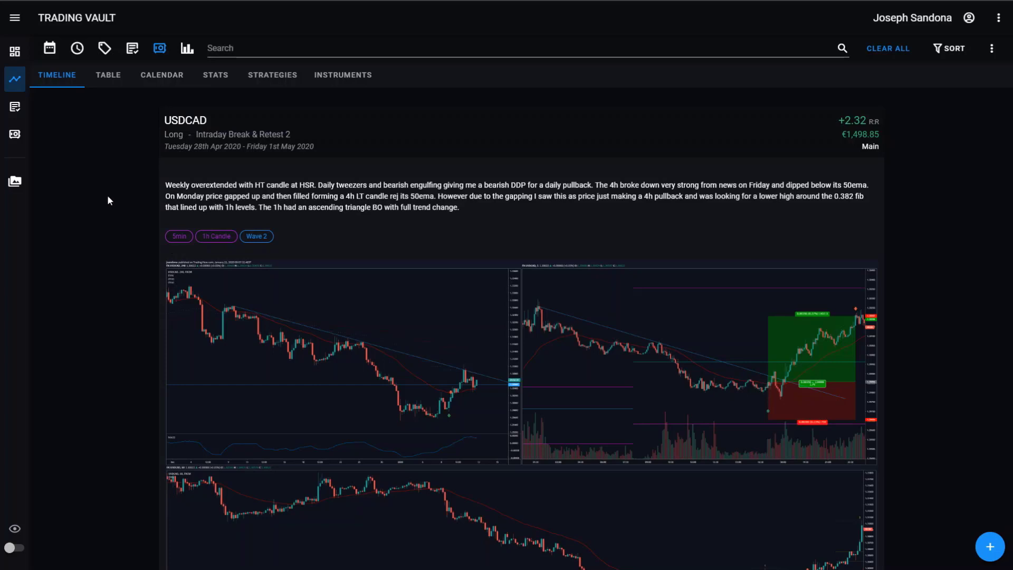
Filter the timeline by the Stoploss and Wave 1 tags to show the EURUSD trade.
{"action": "left_click", "coordinate": [105, 49]}
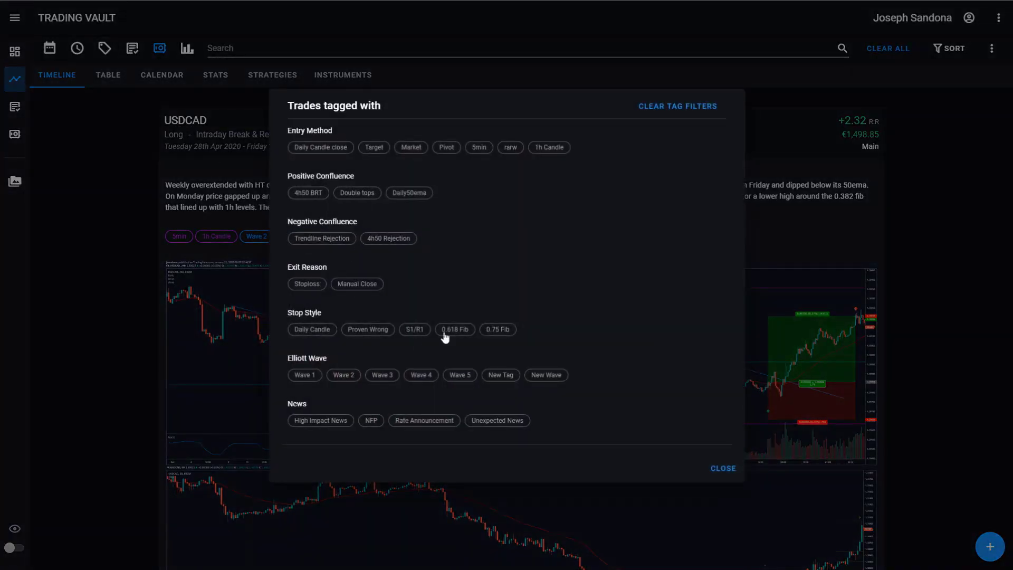
{"action": "left_click", "coordinate": [311, 285]}
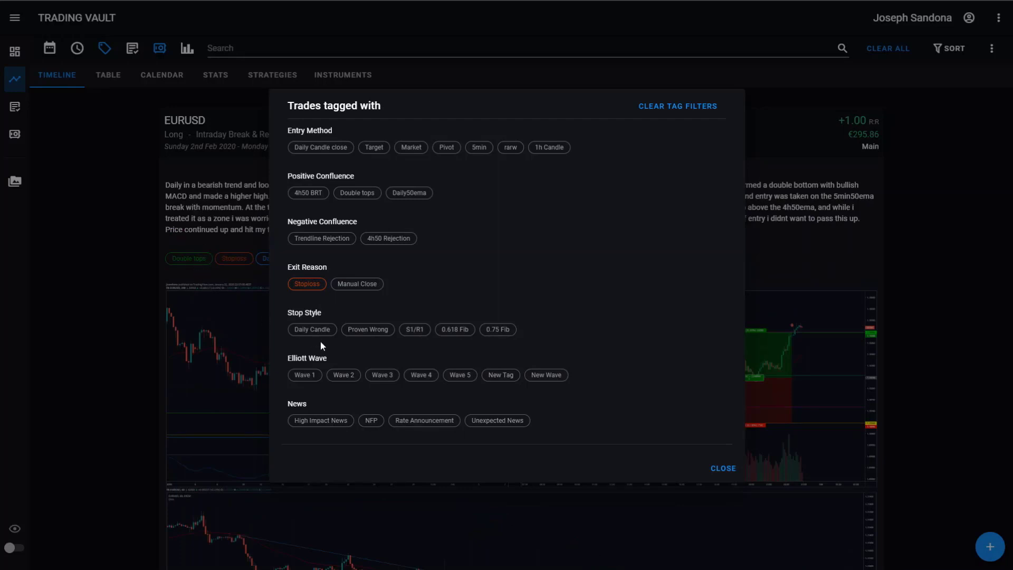
{"action": "left_click", "coordinate": [311, 378]}
{"action": "left_click", "coordinate": [123, 299]}
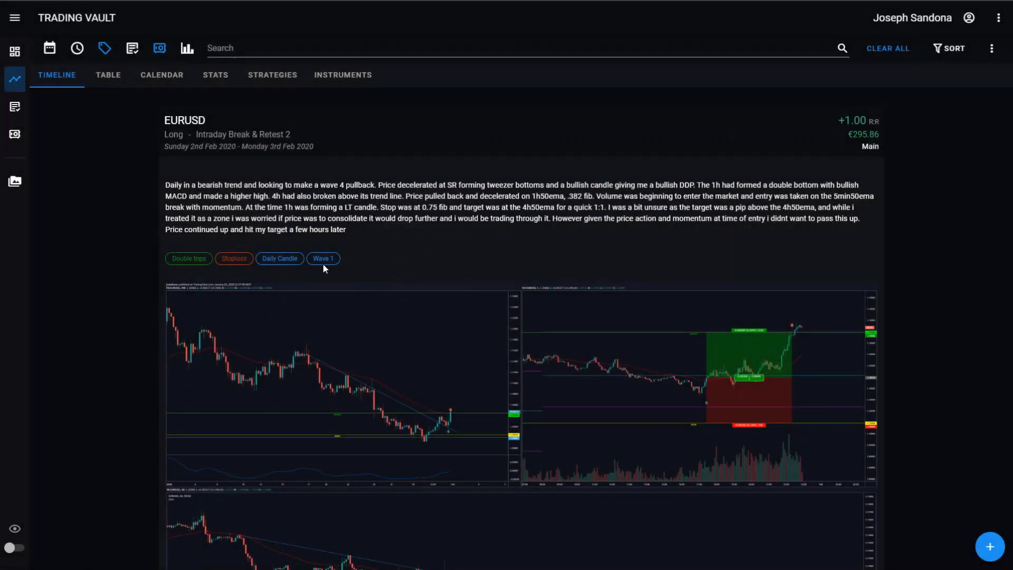
{"action": "scroll", "coordinate": [324, 268], "scroll_direction": "down", "scroll_amount": 15}
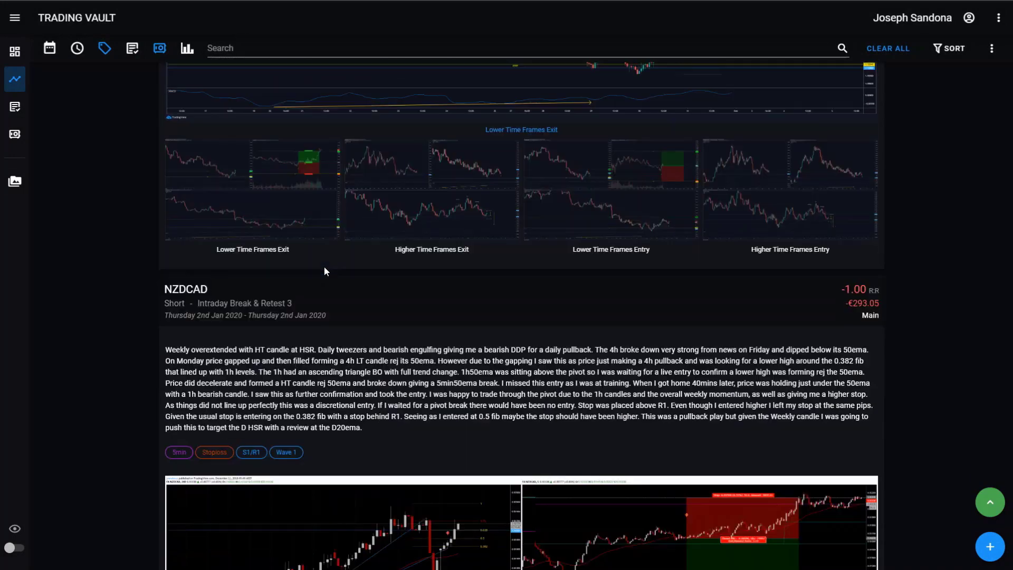
{"action": "scroll", "coordinate": [324, 268], "scroll_direction": "down", "scroll_amount": 2}
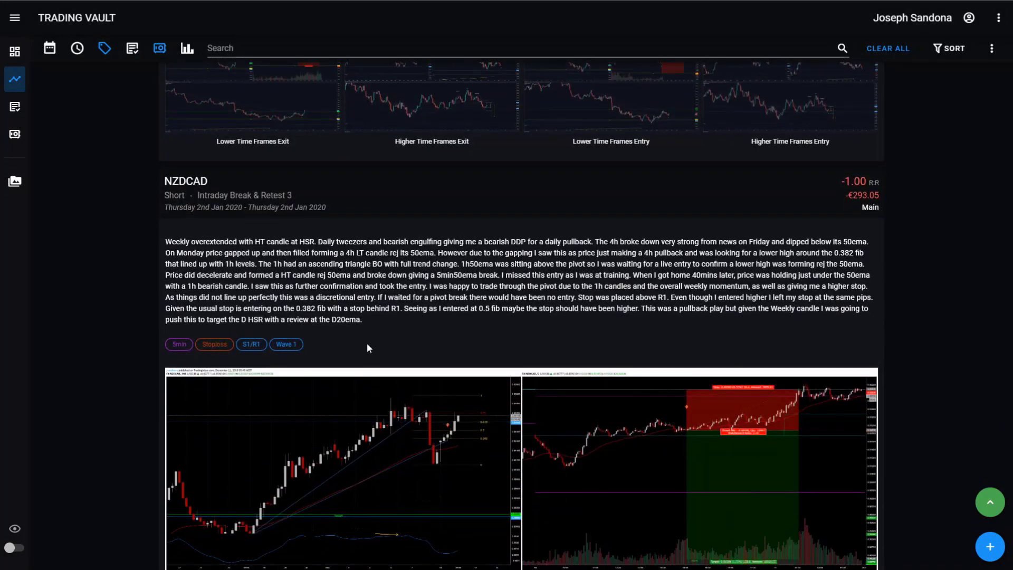
{"action": "scroll", "coordinate": [380, 343], "scroll_direction": "down", "scroll_amount": 2}
{"action": "scroll", "coordinate": [382, 342], "scroll_direction": "up", "scroll_amount": 10}
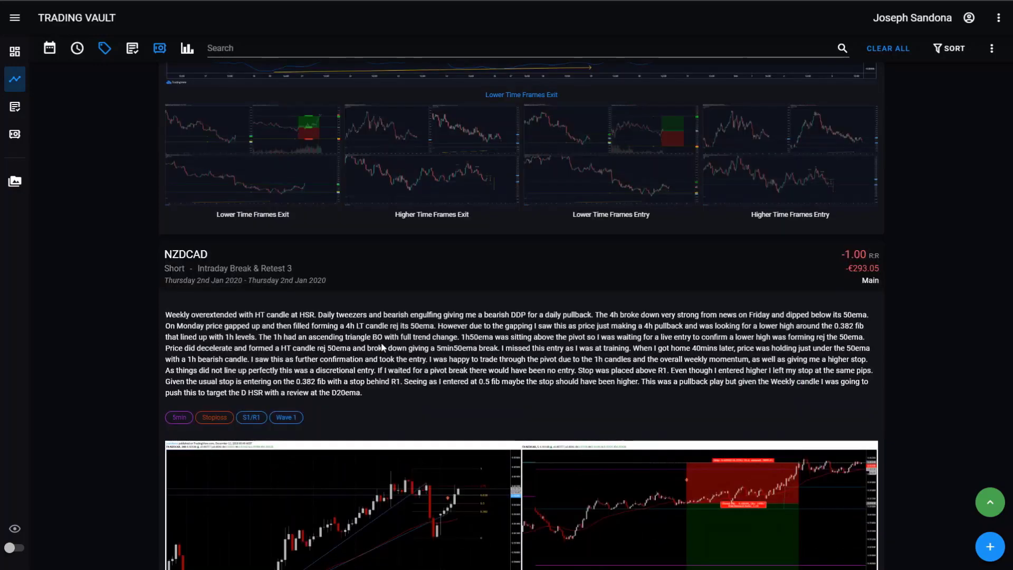
{"action": "scroll", "coordinate": [381, 343], "scroll_direction": "up", "scroll_amount": 4}
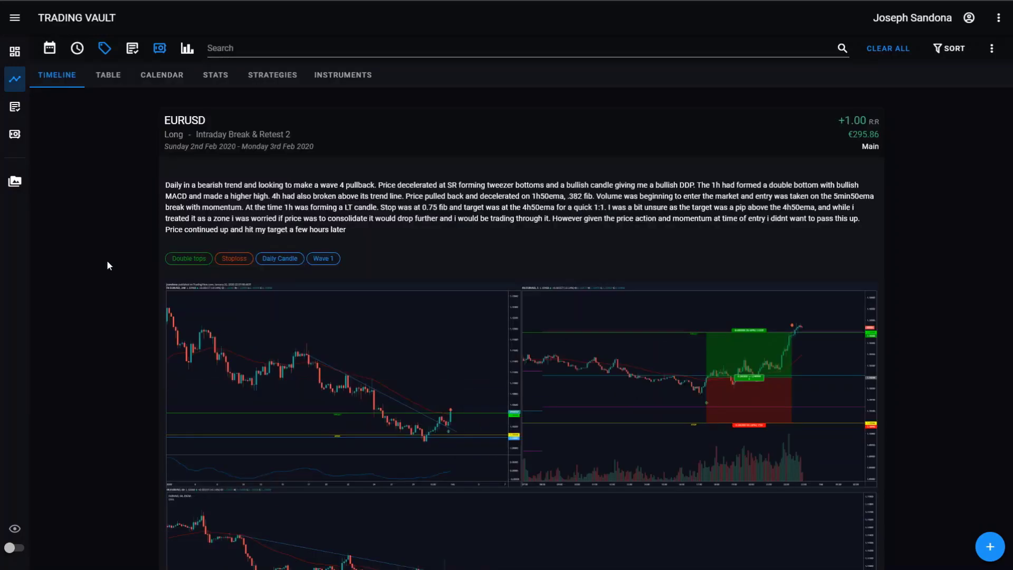